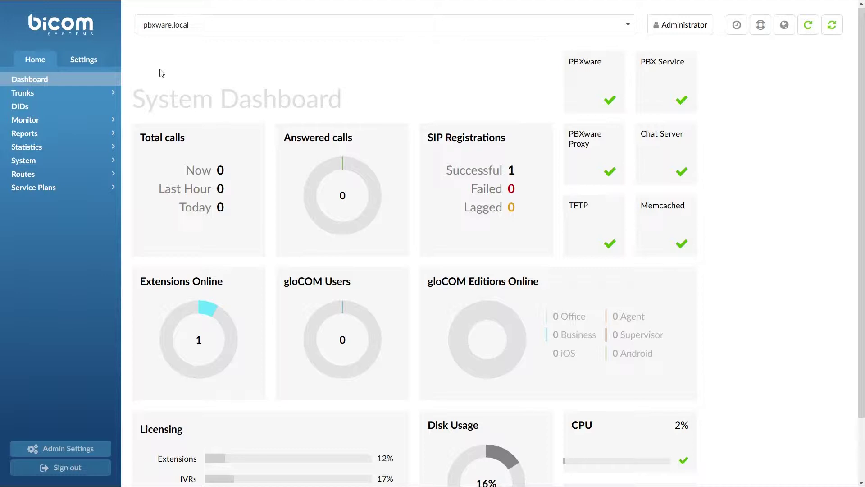
- Open Tenant 01's trunk settings from Trunks & Tenants
click(111, 92)
click(104, 123)
click(842, 115)
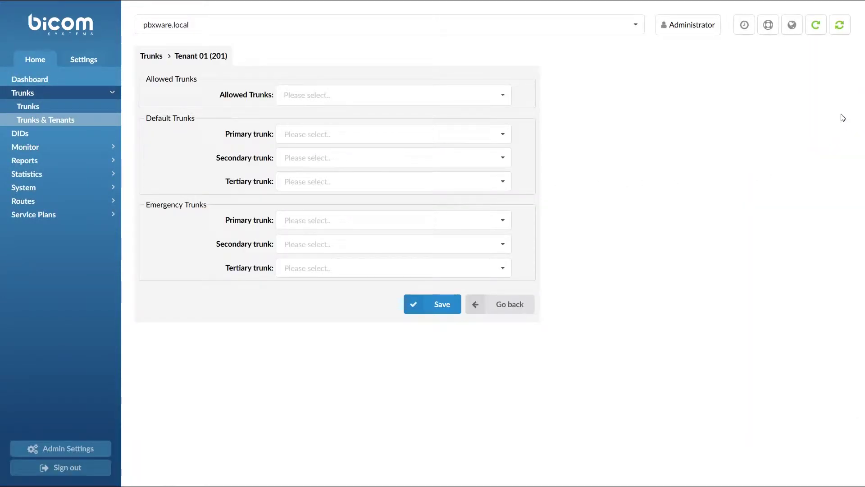
- Allow BeMobile, BlueMobile, Emergency01–03, Horizon and Mint as Tenant 01's trunks
click(485, 94)
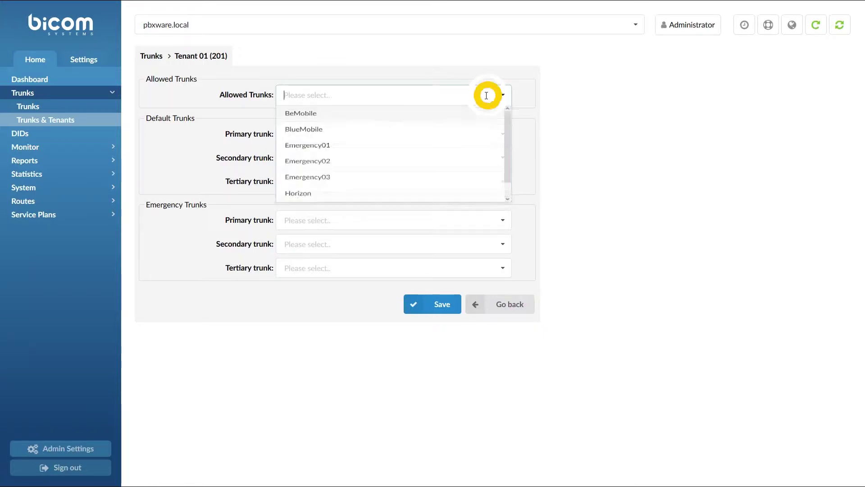
click(483, 119)
click(482, 119)
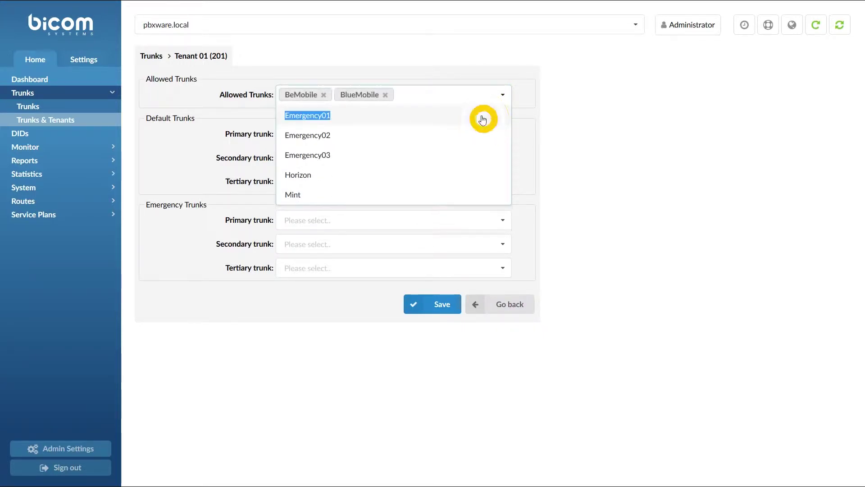
click(483, 120)
click(483, 119)
click(477, 131)
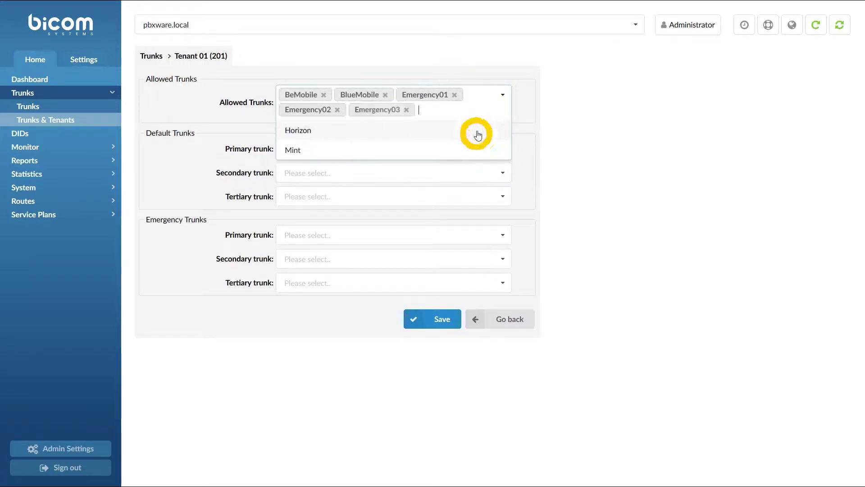
click(476, 135)
click(475, 132)
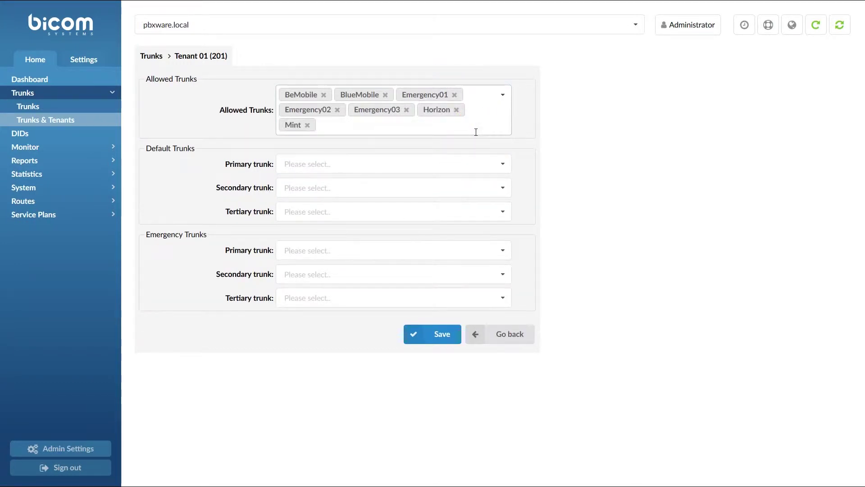
click(310, 126)
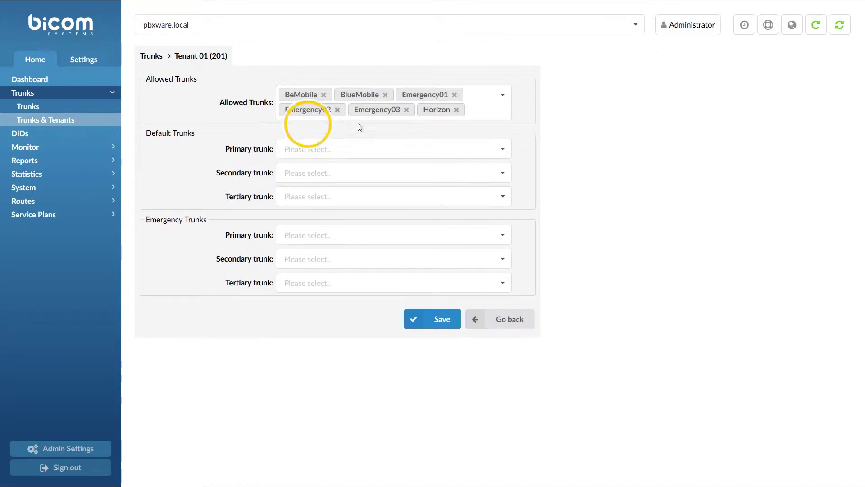
click(488, 108)
click(434, 133)
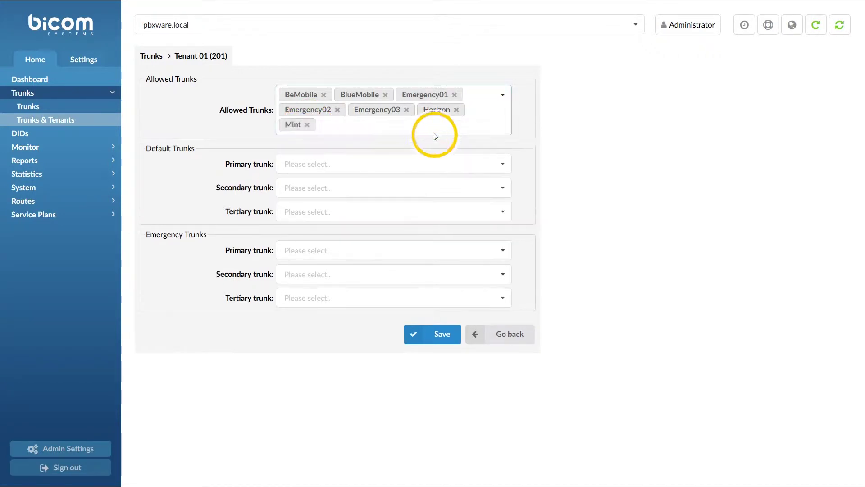
- Set Tenant 01's default trunks to Horizon, BeMobile and BlueMobile
click(504, 167)
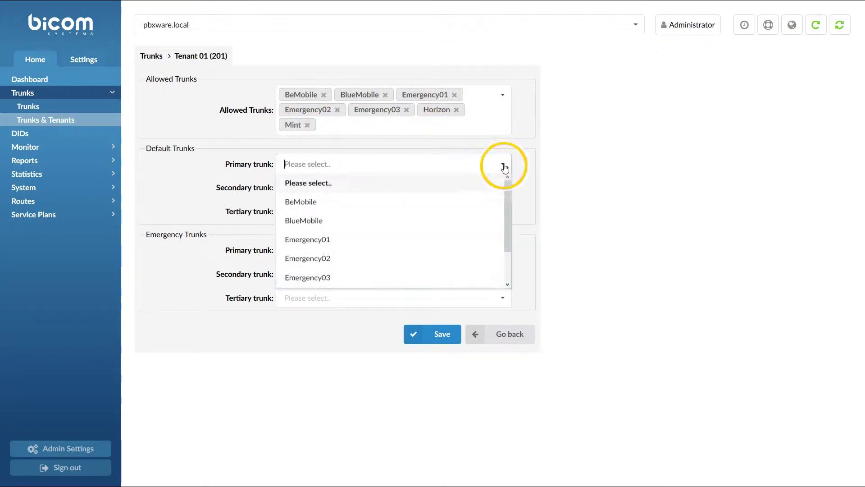
scroll(460, 242, down, 1)
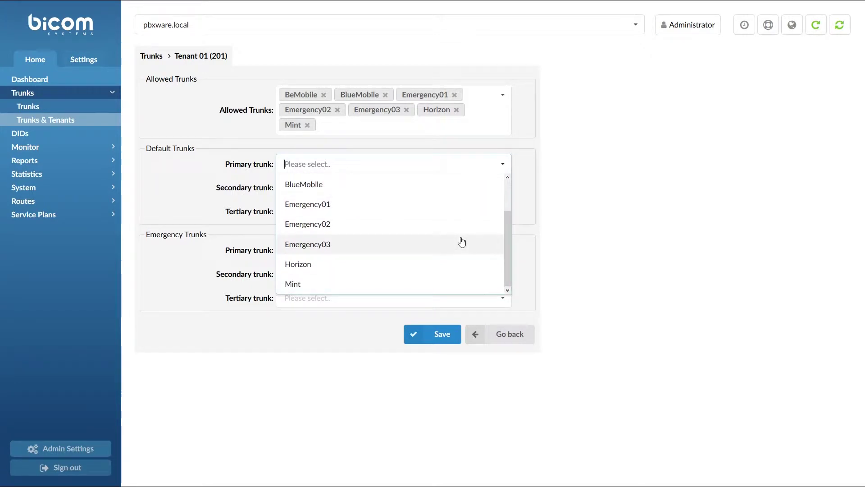
click(440, 261)
click(350, 188)
click(381, 230)
click(361, 212)
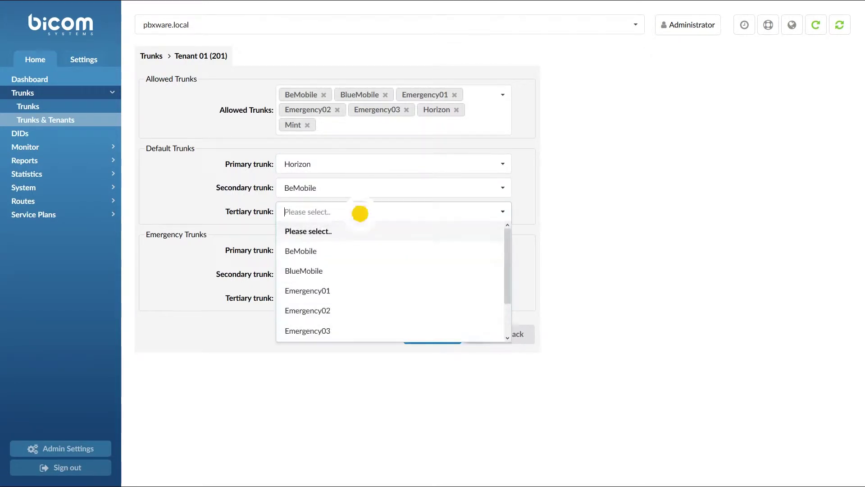
click(349, 272)
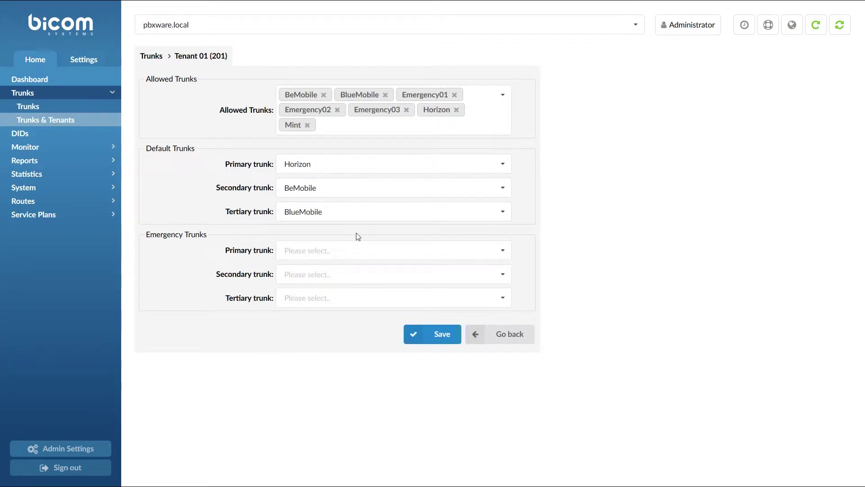
- Set emergency trunks to Emergency01, Emergency02 and Emergency03, and save the tenant
click(501, 250)
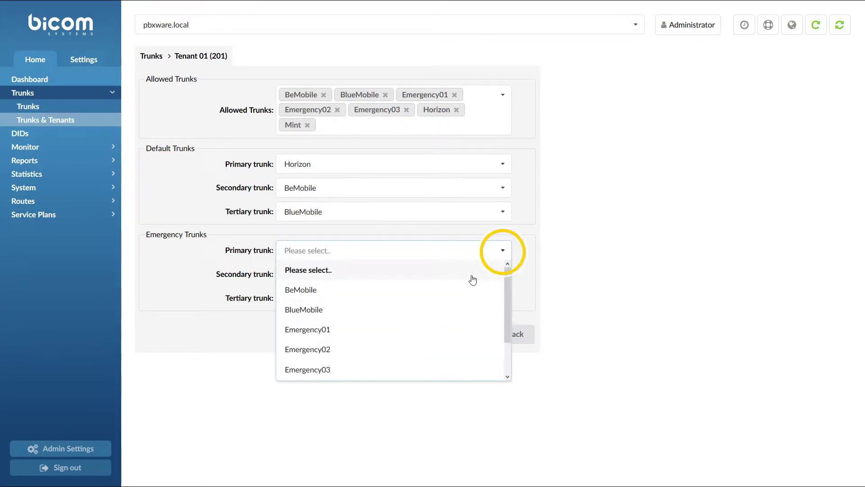
click(430, 326)
click(371, 274)
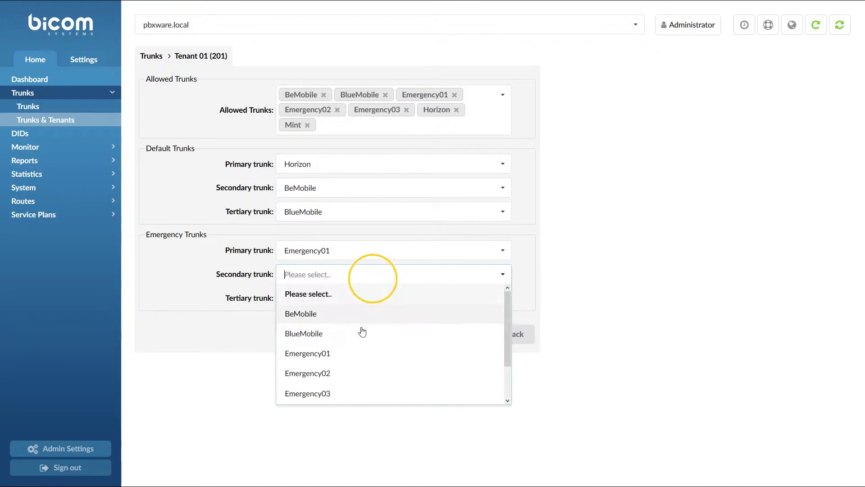
click(356, 372)
click(338, 296)
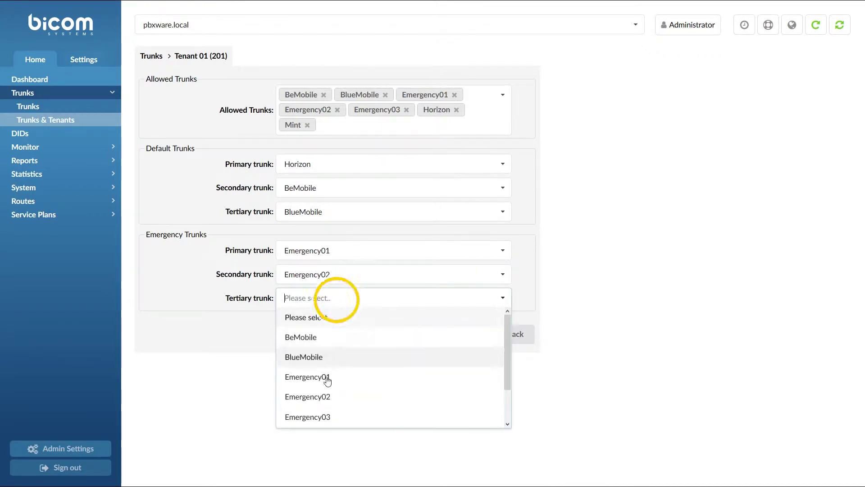
click(341, 415)
click(421, 334)
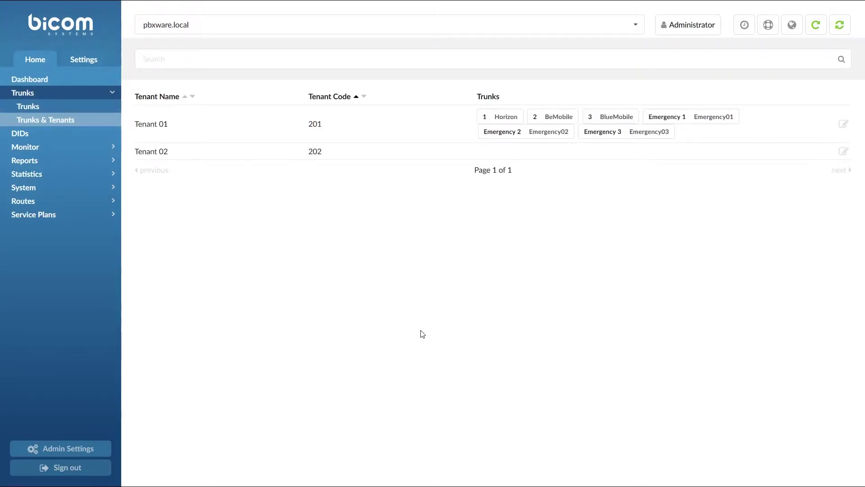
- Switch to managing 201 — Tenant 01 and open its Default Trunks settings
click(251, 25)
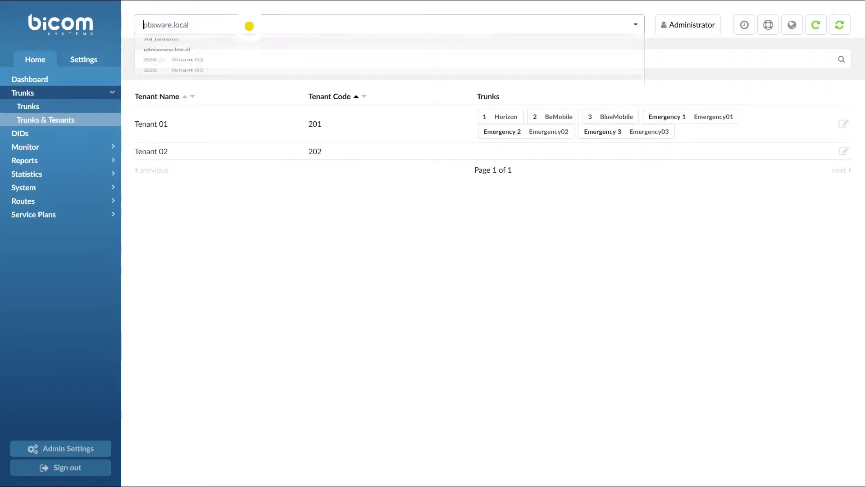
click(239, 82)
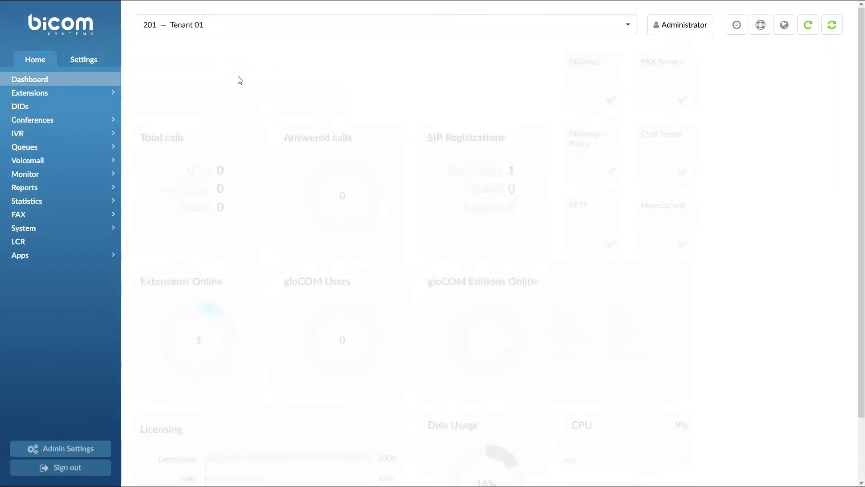
click(89, 60)
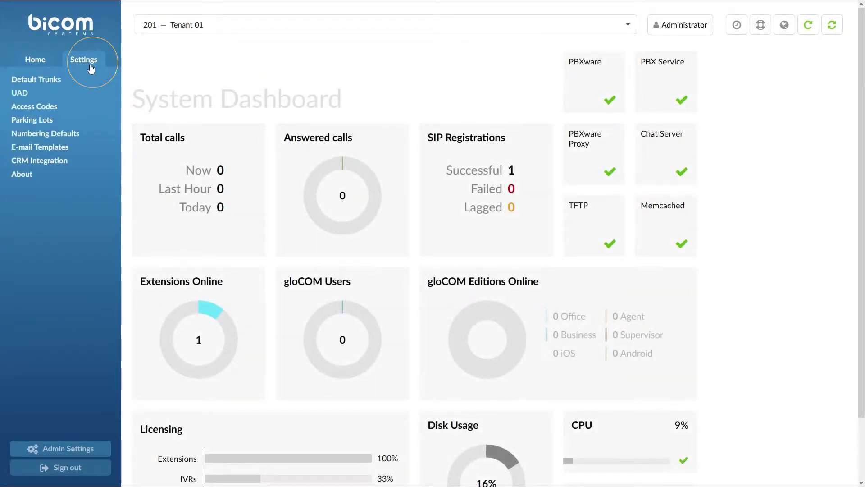
click(85, 80)
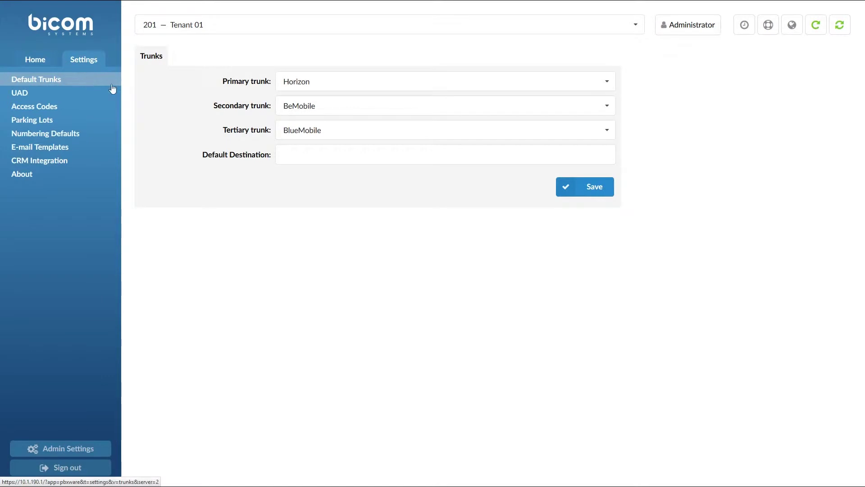
- Make Mint the tertiary trunk, set default destination 105, and save
click(325, 131)
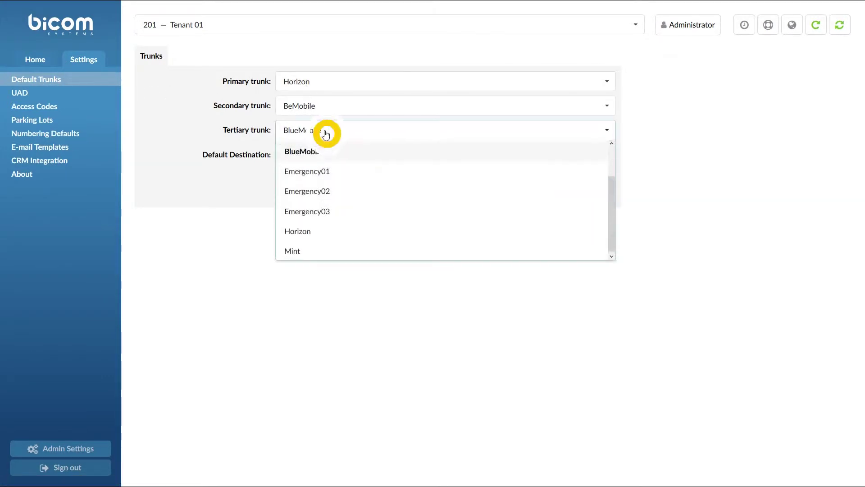
click(325, 252)
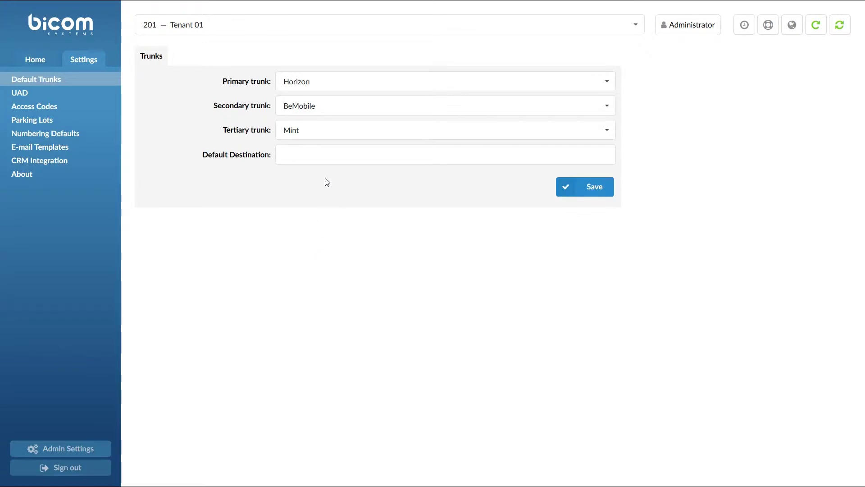
click(328, 154)
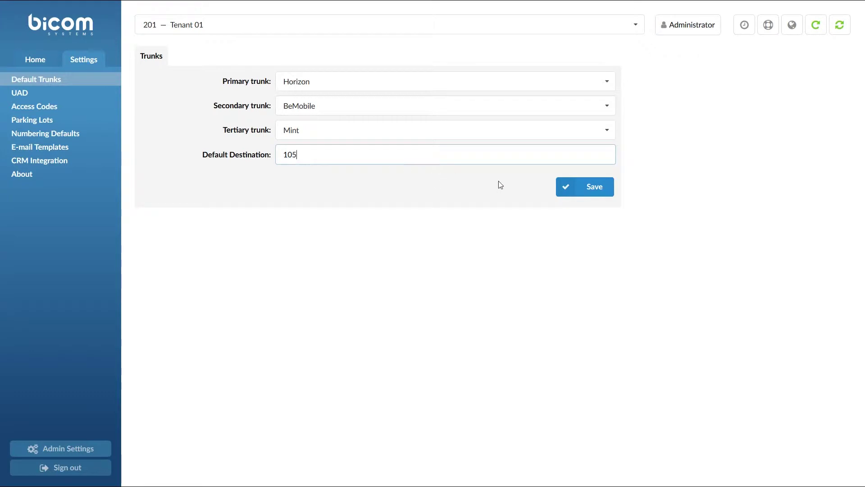
click(568, 187)
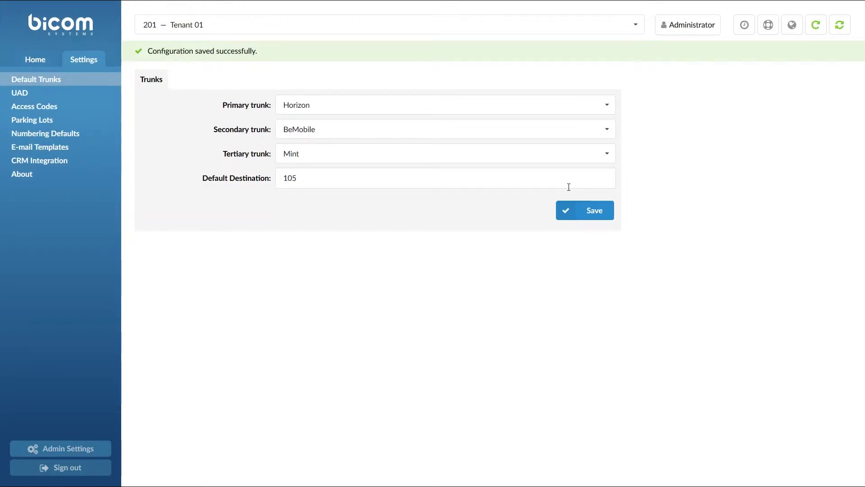
click(46, 64)
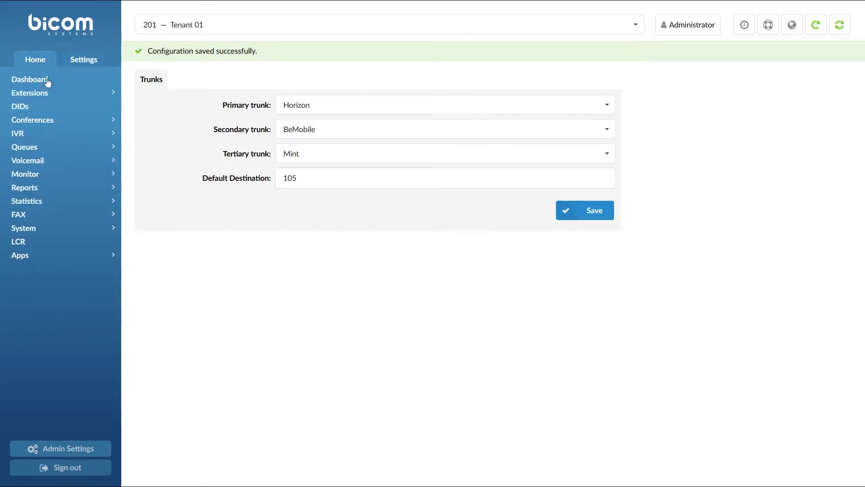
- In USA LCR, route Alaska via Horizon and Hawai via BeMobile, both with Mint secondary
click(58, 241)
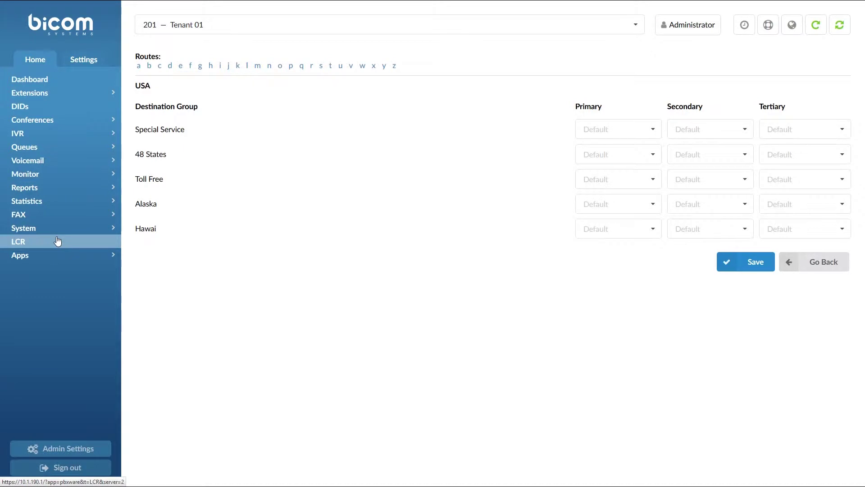
click(639, 207)
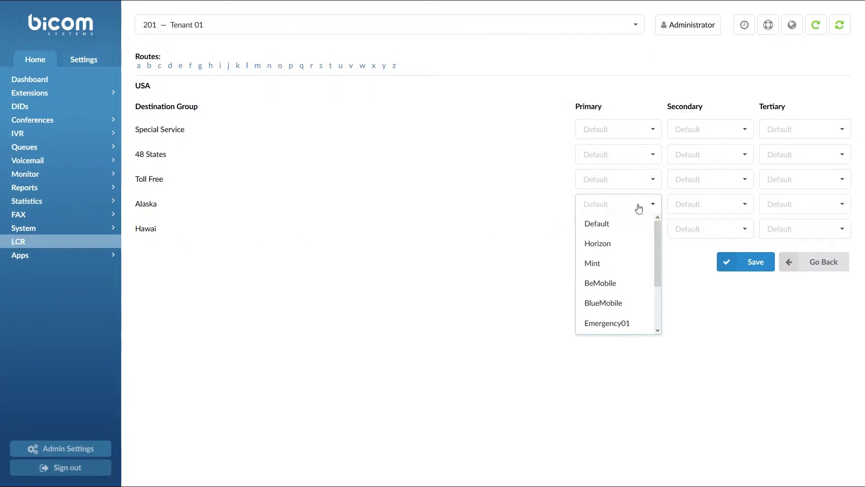
click(633, 246)
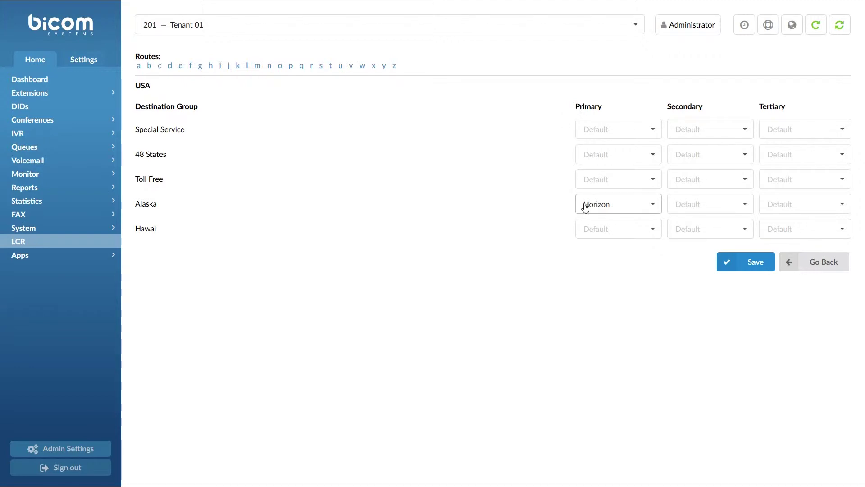
click(646, 231)
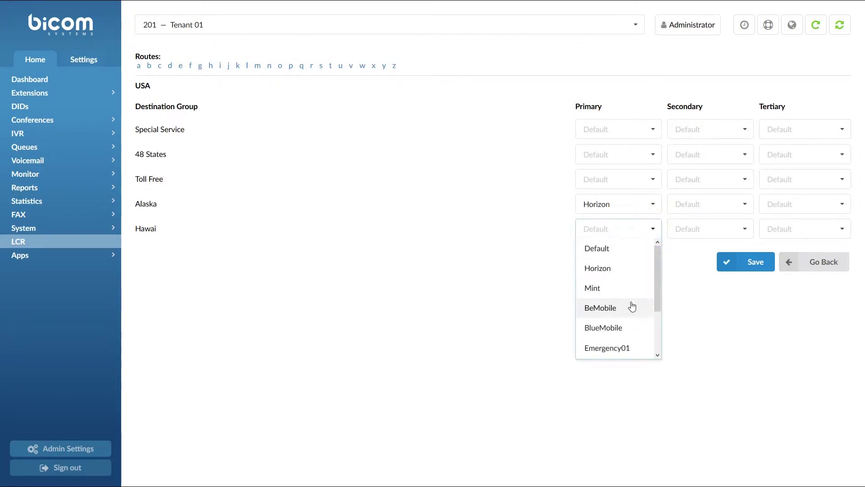
click(631, 308)
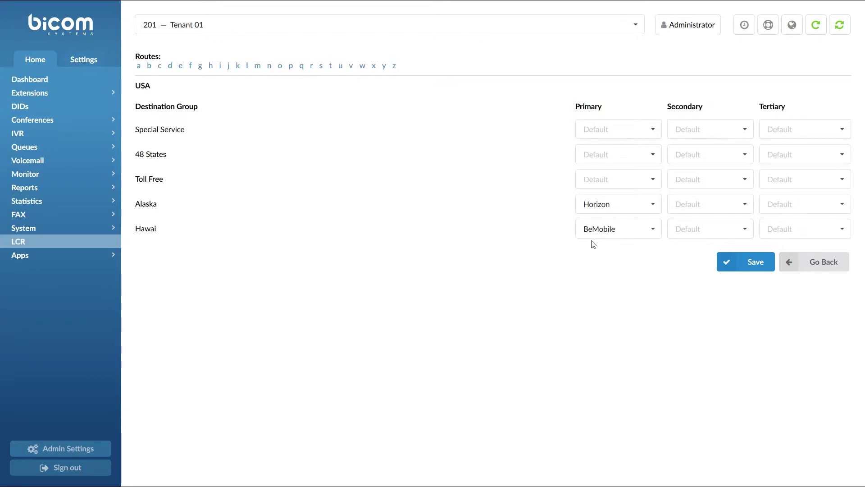
click(741, 205)
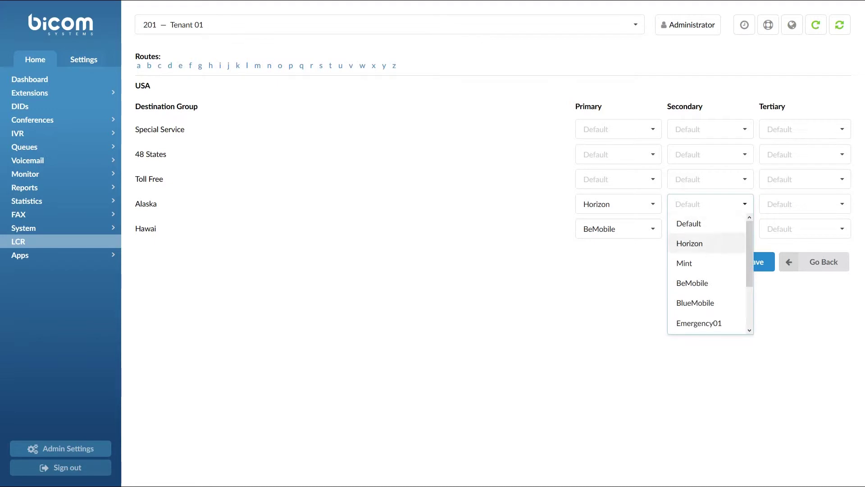
click(705, 261)
click(745, 230)
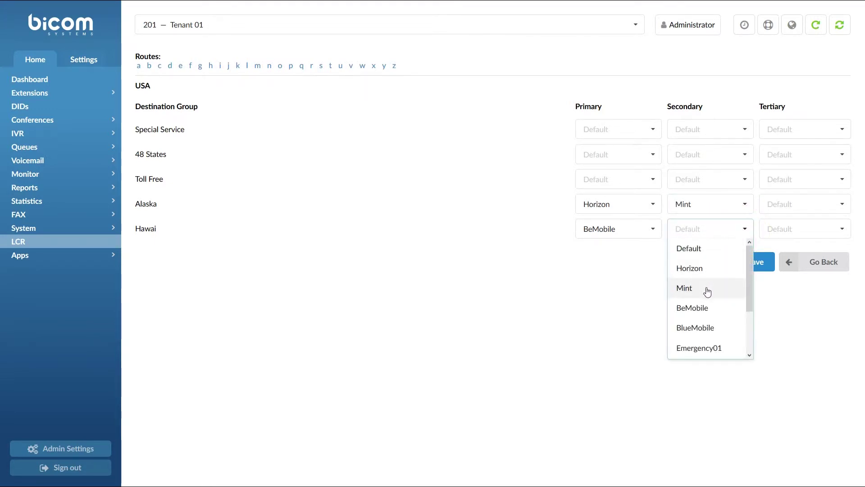
click(707, 291)
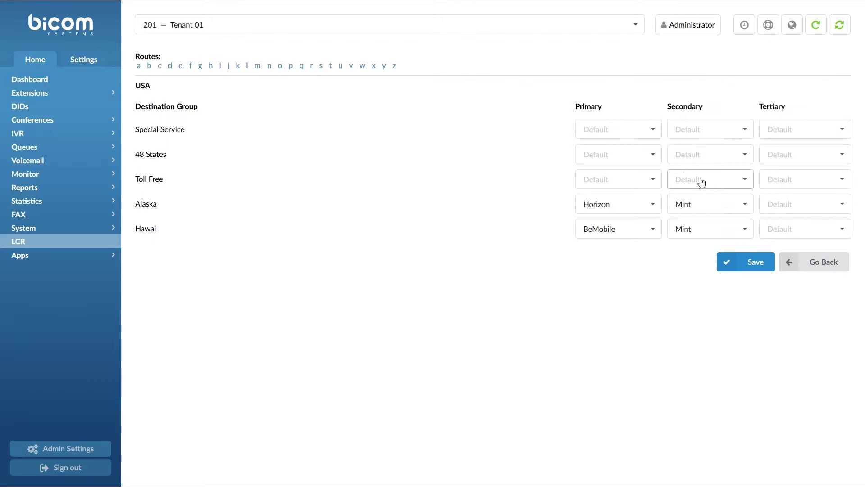
- Route 48 States via Horizon, BeMobile and BlueMobile, and save the USA routes
click(649, 155)
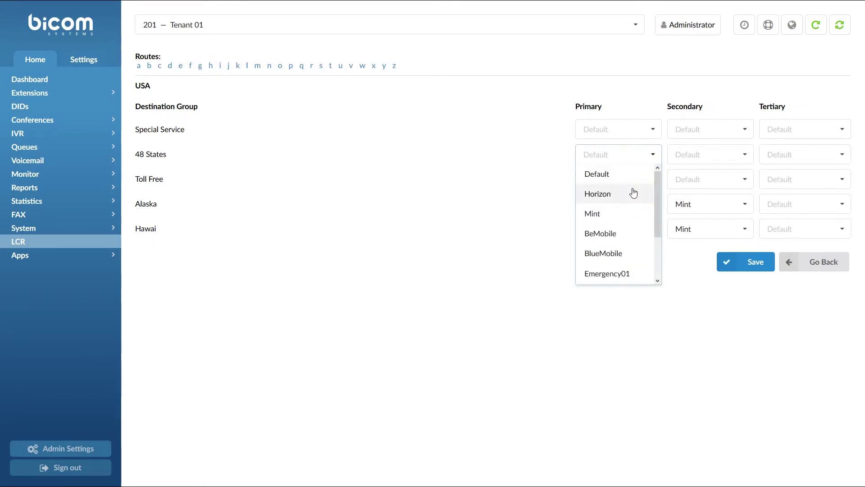
click(631, 193)
click(698, 152)
click(704, 233)
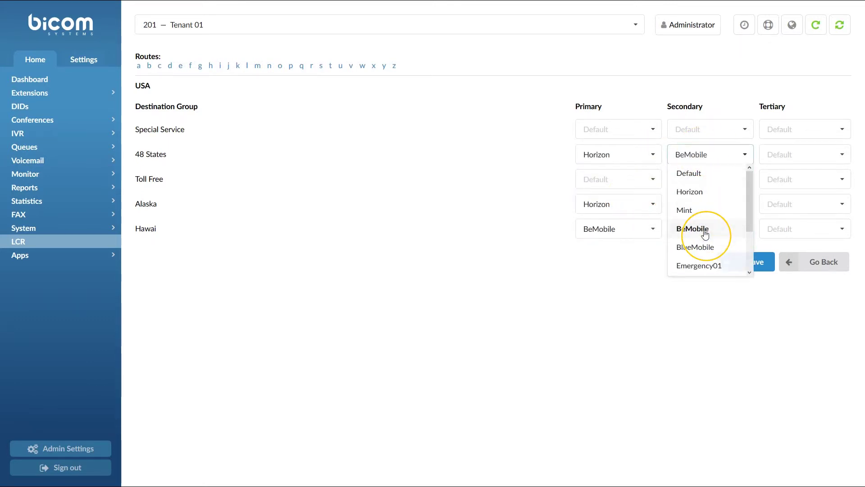
click(780, 155)
click(787, 253)
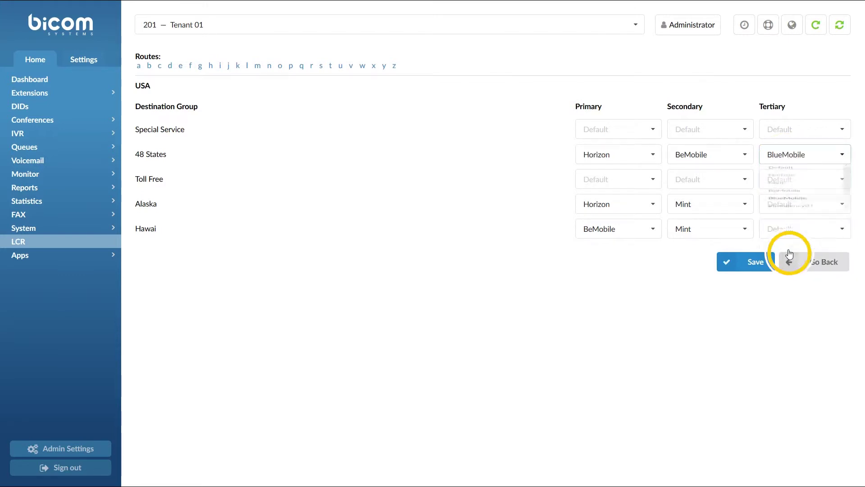
click(741, 266)
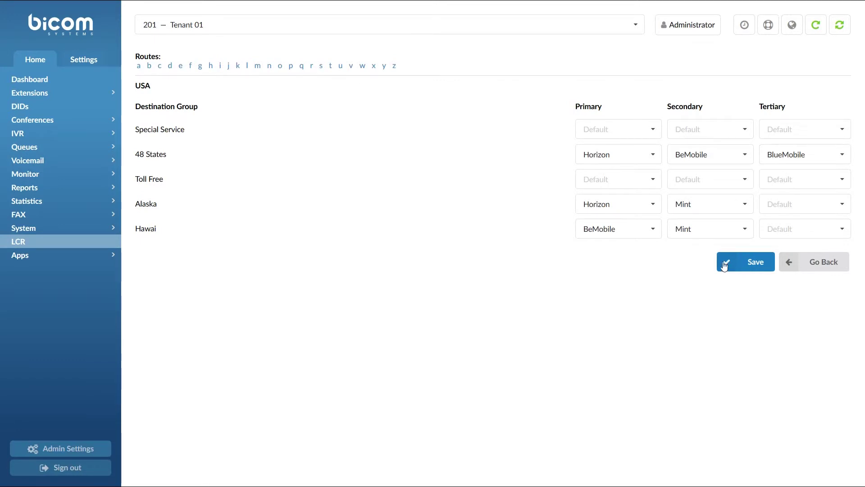
click(78, 96)
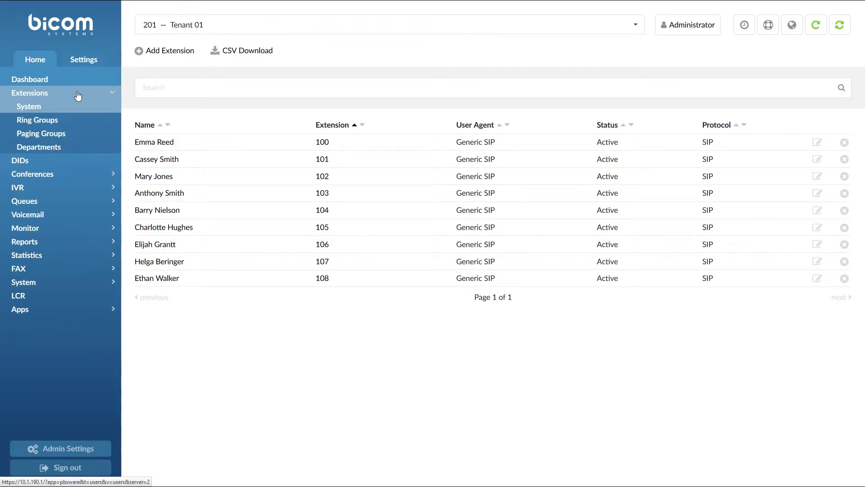
- Edit extension 101 and set its advanced trunks to Mint, BeMobile and BlueMobile
click(816, 161)
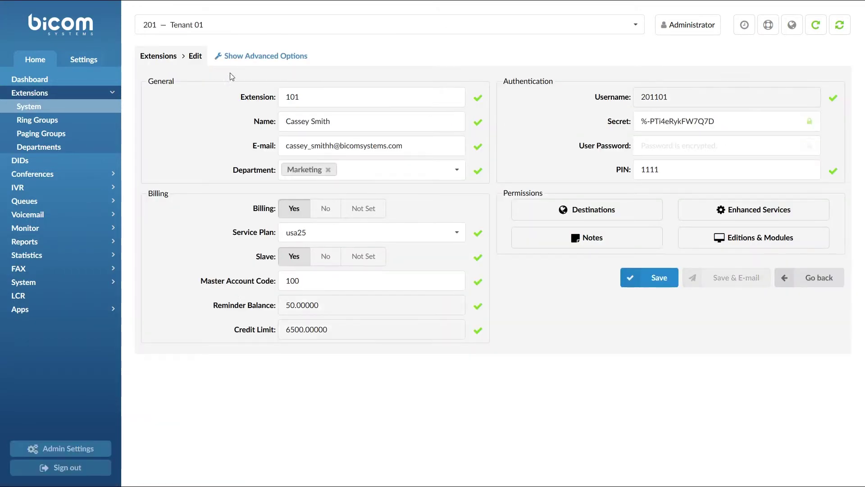
click(225, 57)
scroll(228, 285, down, 15)
scroll(228, 284, down, 12)
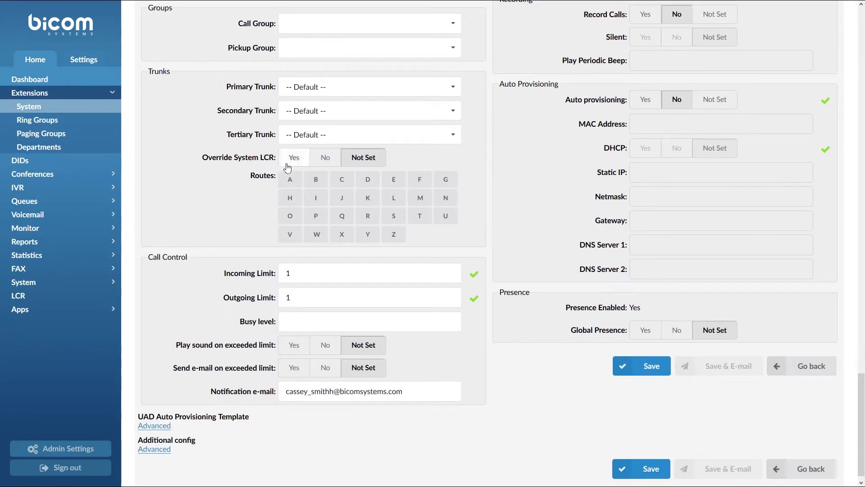
click(311, 86)
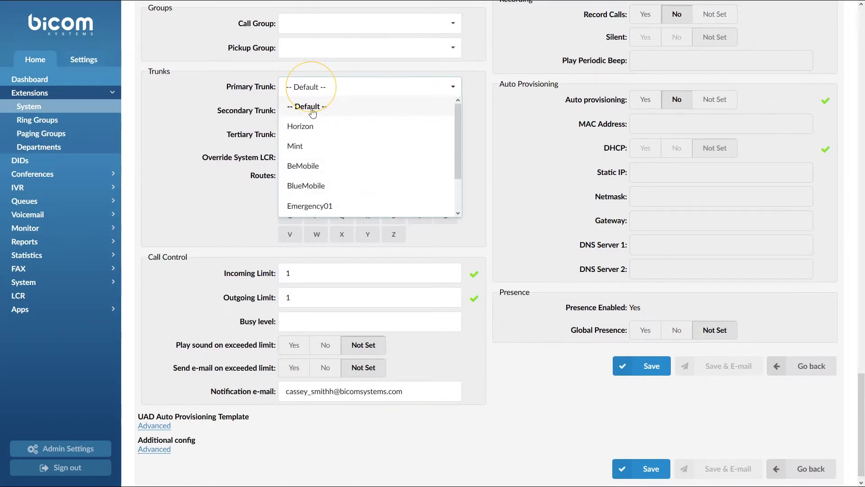
click(318, 145)
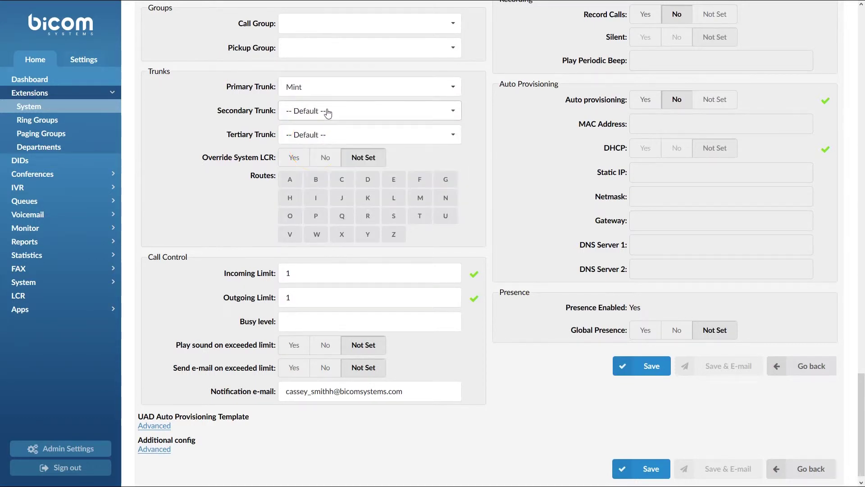
click(320, 110)
click(345, 191)
click(360, 134)
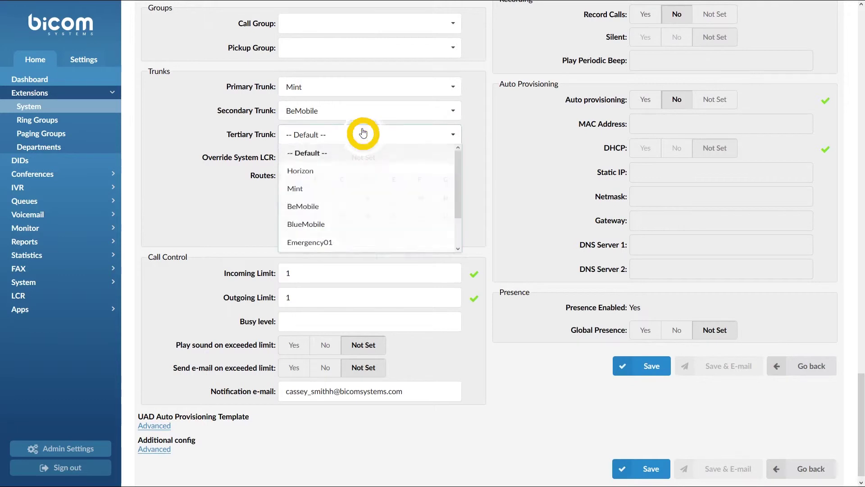
click(348, 232)
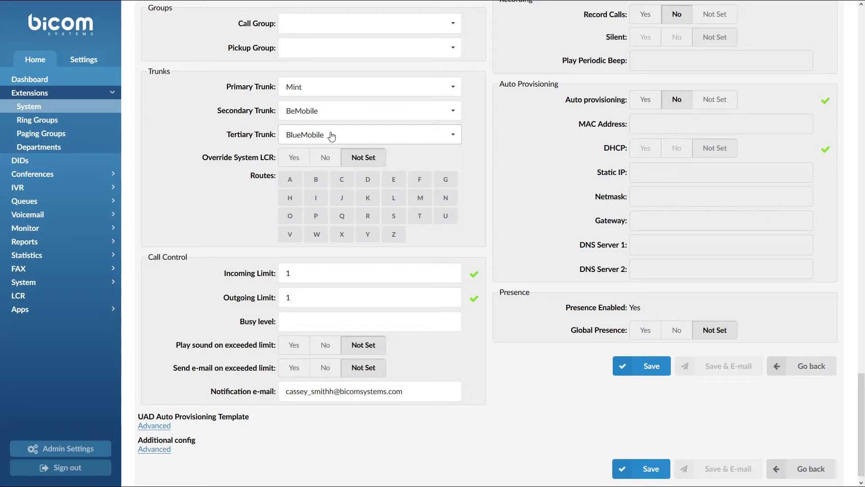
- Set Override System LCR to Yes and open the U destination routes
click(290, 161)
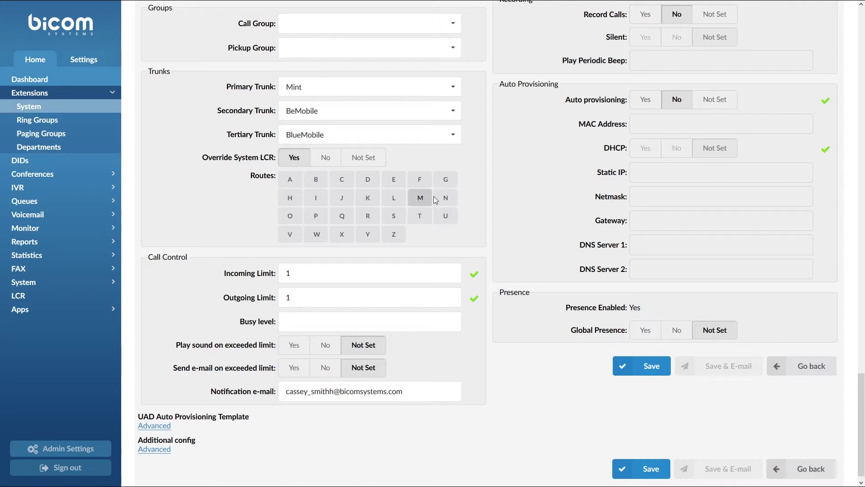
click(446, 223)
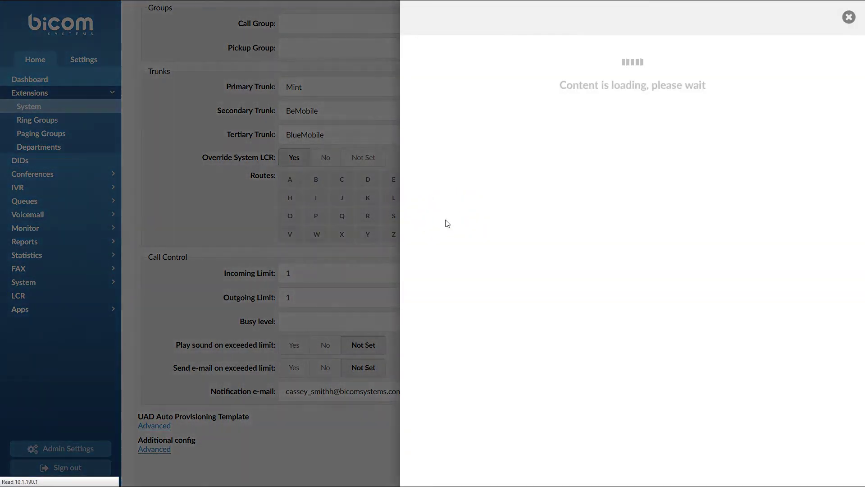
- Route extension 101's Alaska and Hawai calls via Mint, Horizon, then BeMobile
click(469, 285)
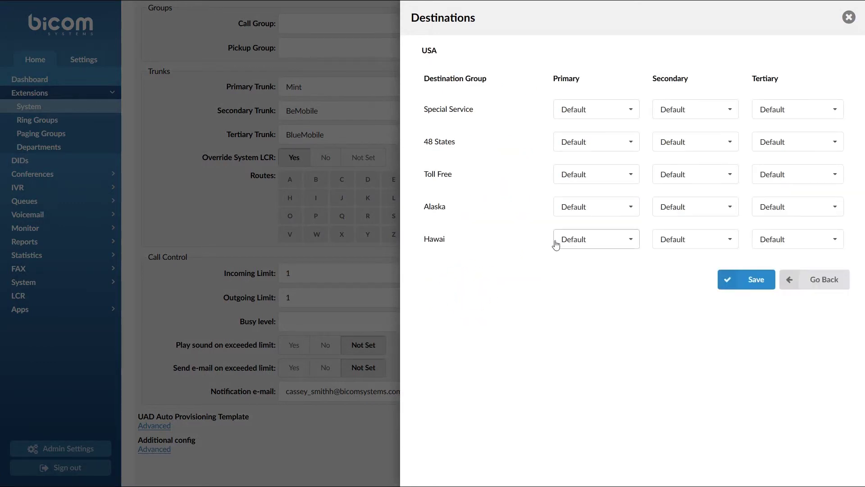
click(618, 211)
click(604, 265)
click(616, 242)
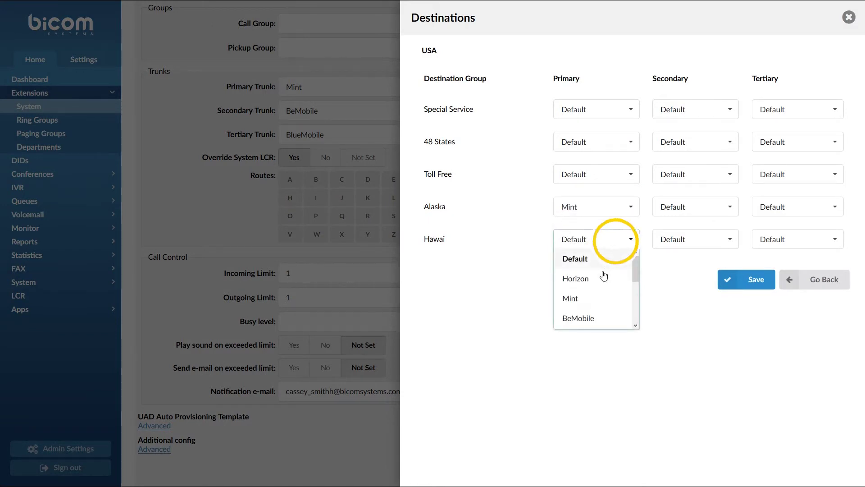
click(604, 298)
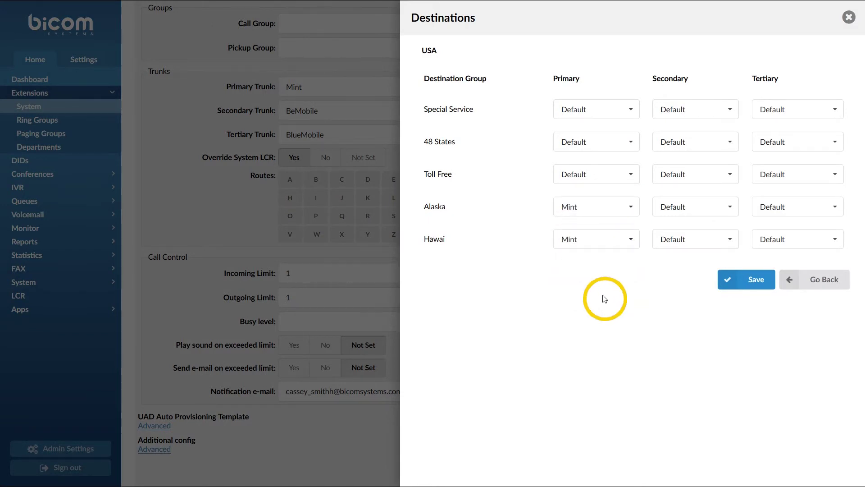
click(724, 214)
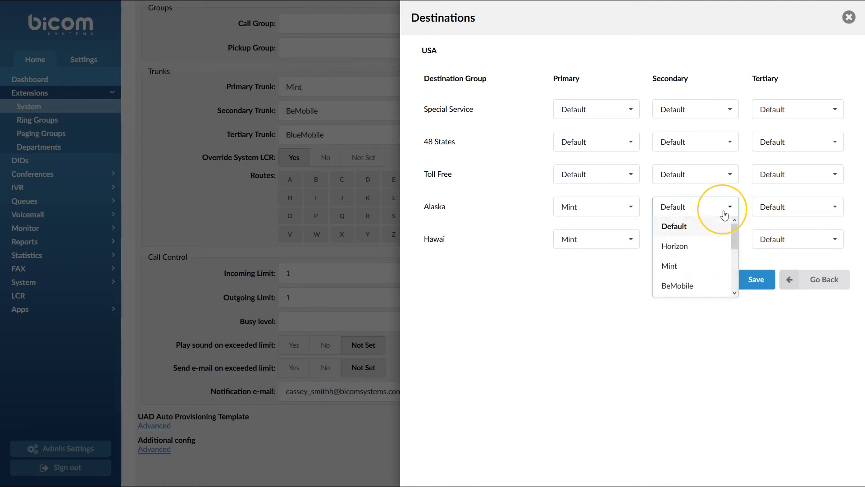
click(706, 247)
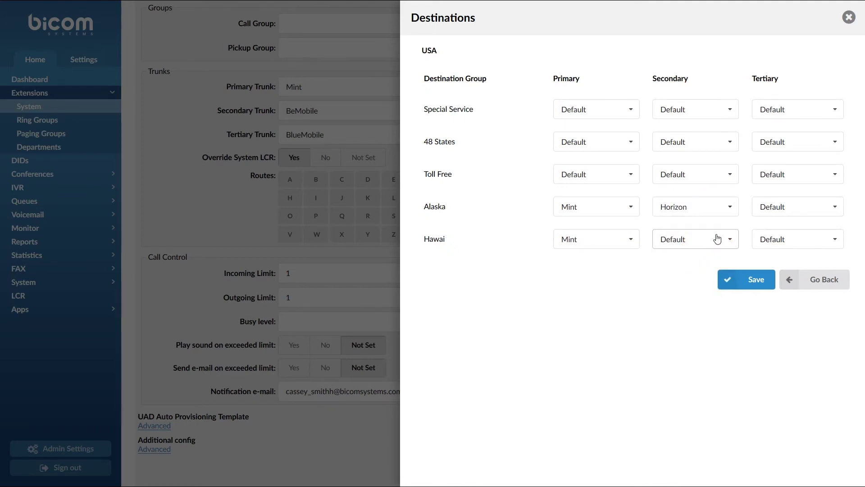
click(715, 238)
click(699, 283)
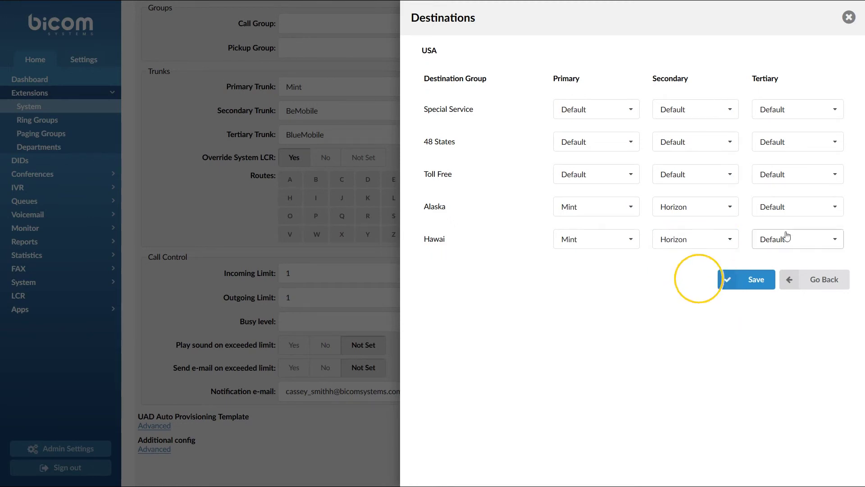
click(809, 213)
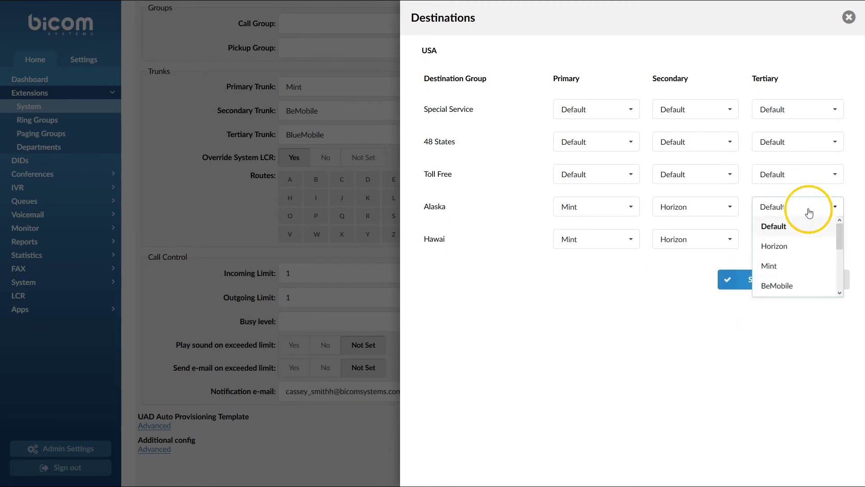
click(786, 286)
click(802, 245)
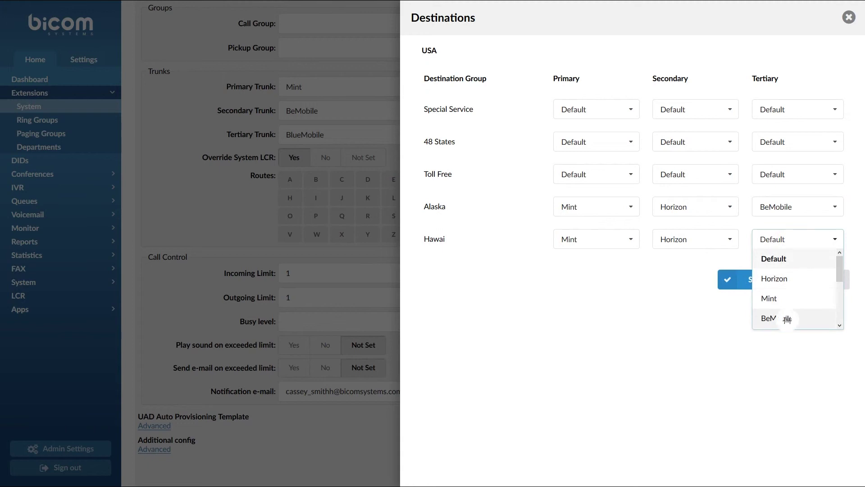
click(786, 319)
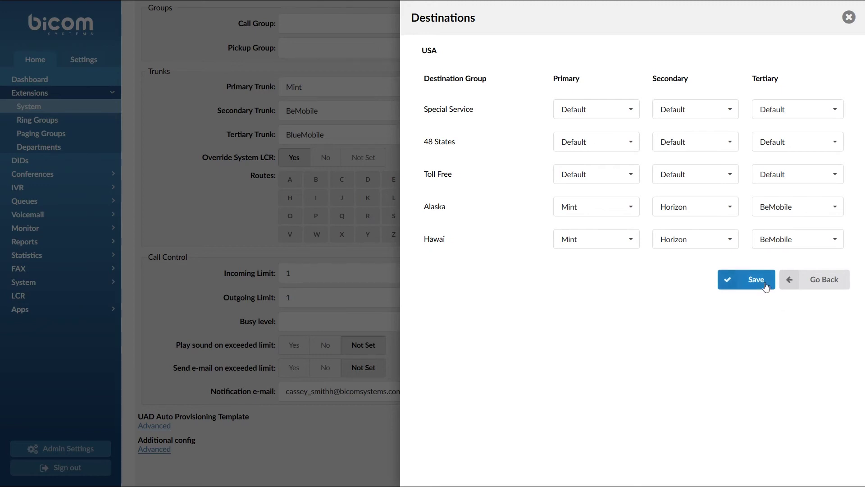
- Route 48 States via Mint, Horizon and BeMobile, save, and close the destinations panel
click(630, 141)
click(618, 199)
click(699, 142)
click(689, 183)
click(779, 148)
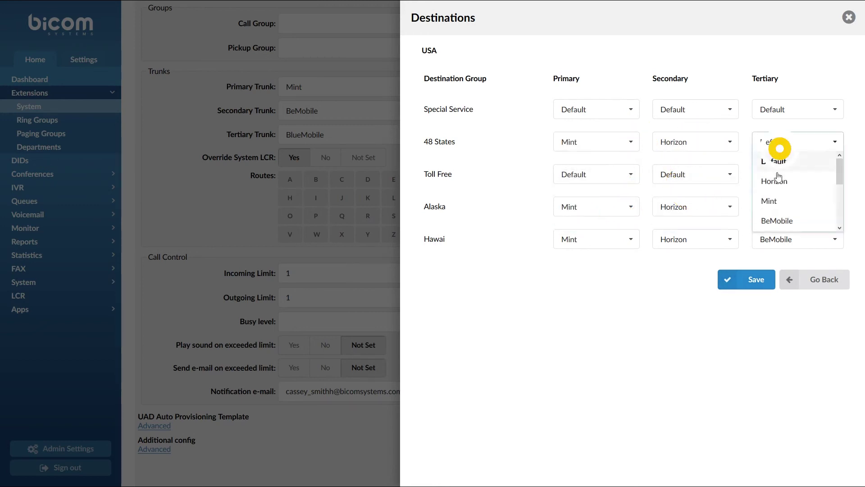
click(776, 220)
click(752, 280)
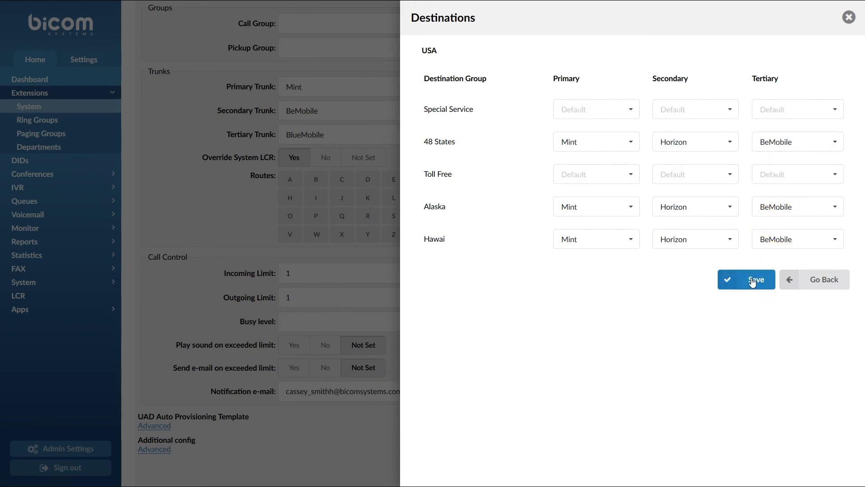
click(849, 17)
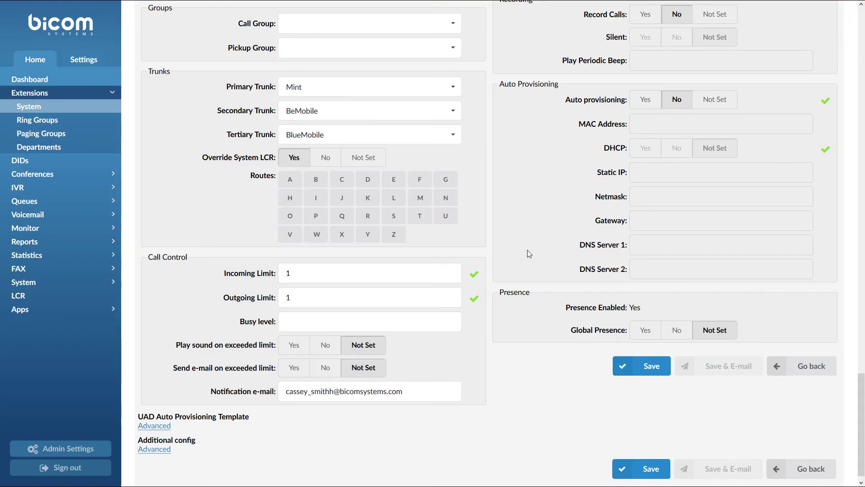